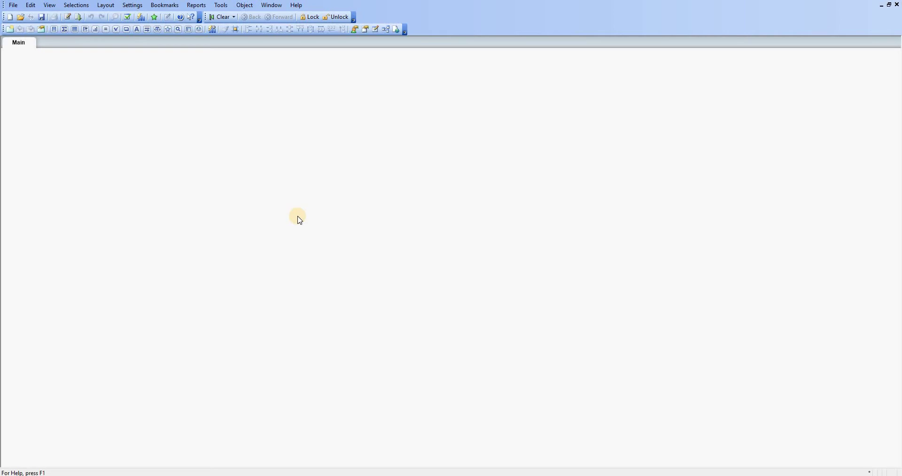
# Open the load script editor and highlight the £# currency symbol in the MoneyFormat line.
pyautogui.click(71, 21)
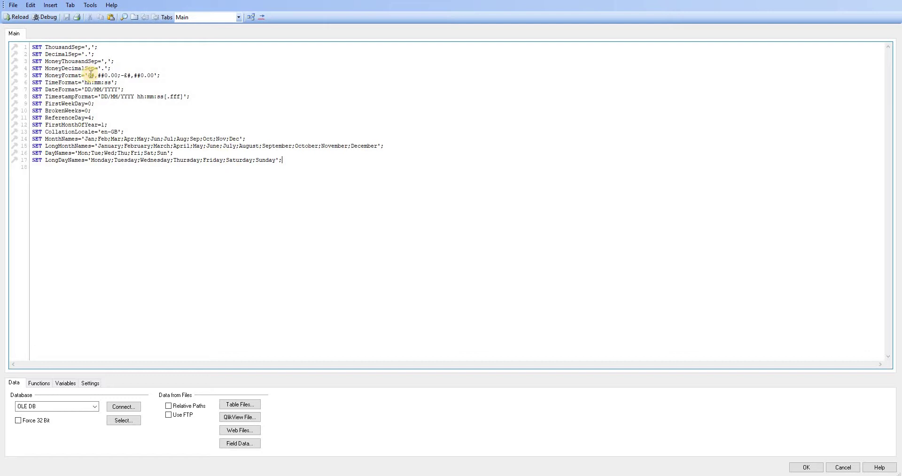
pyautogui.click(89, 74)
pyautogui.moveTo(89, 74); pyautogui.dragTo(95, 78)
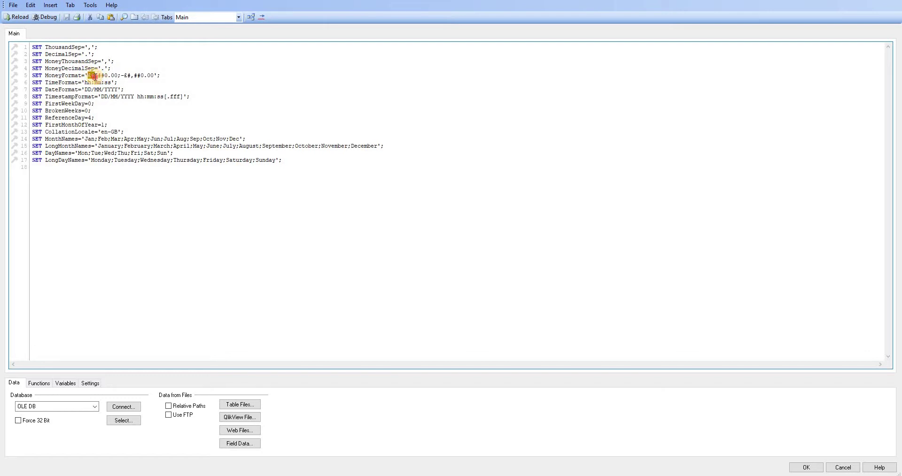
pyautogui.click(141, 86)
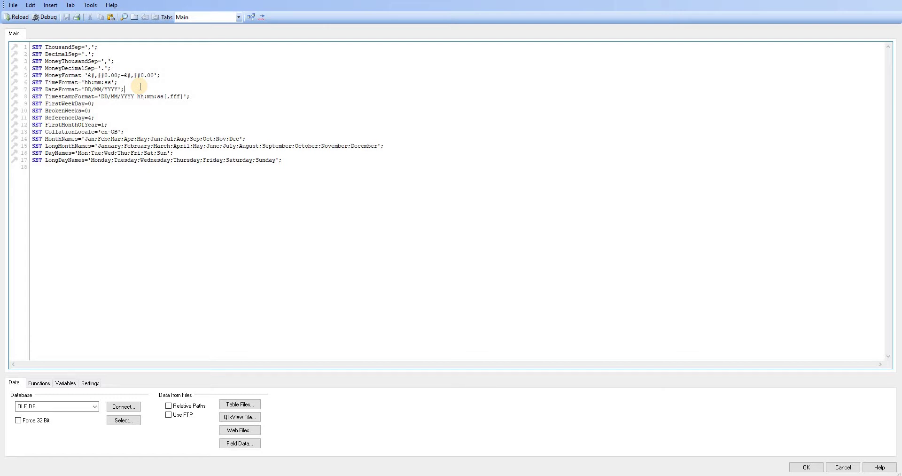
# Add a new script tab named Inline.
pyautogui.click(135, 18)
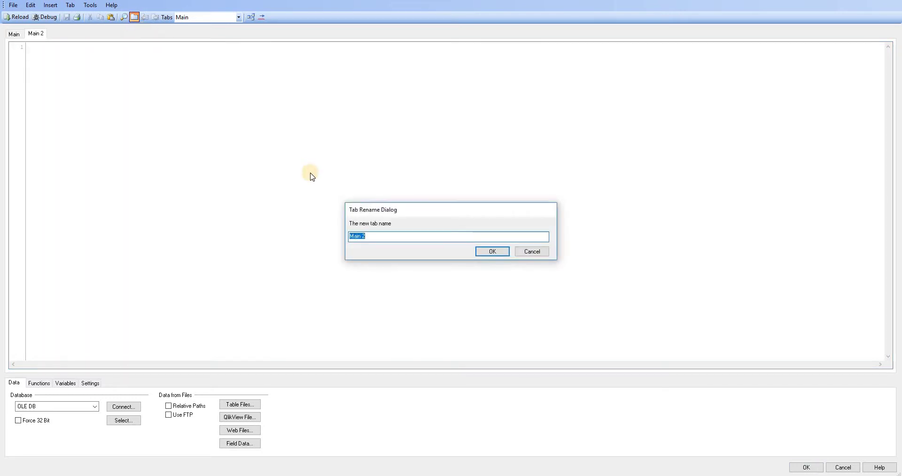
pyautogui.write('Inline')
pyautogui.click(500, 252)
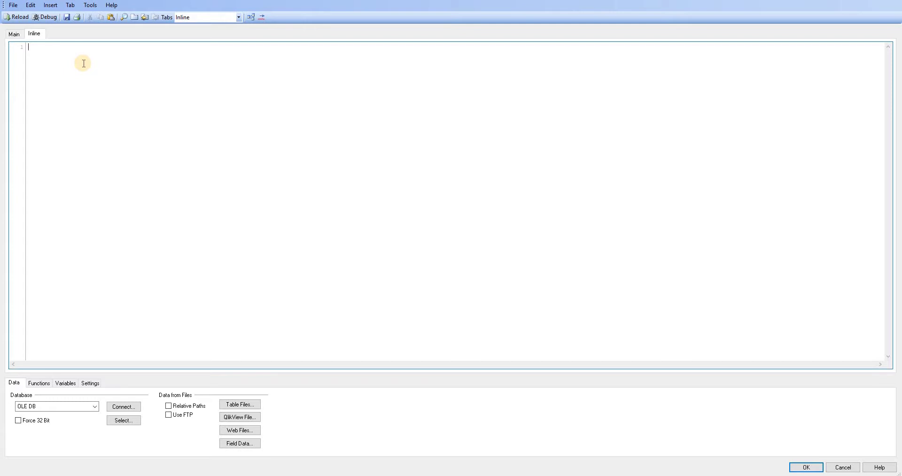
# Insert a Load Inline statement to bring up the Inline Data Wizard.
pyautogui.click(56, 5)
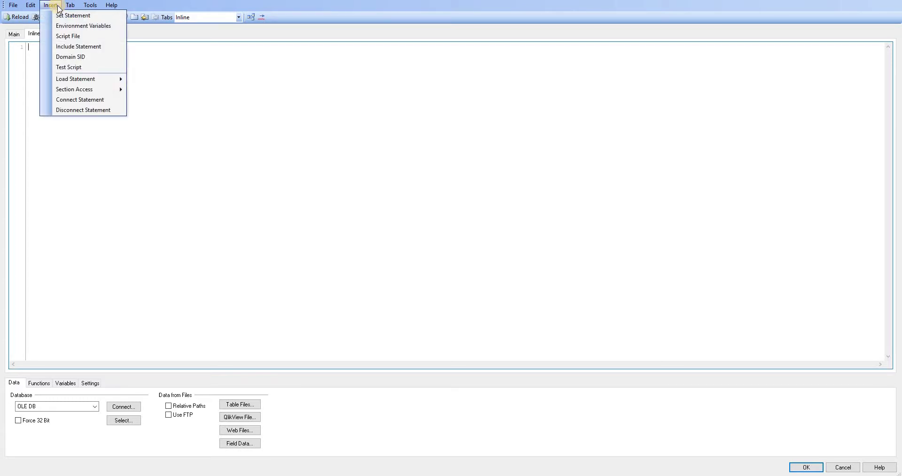
pyautogui.moveTo(92, 81)
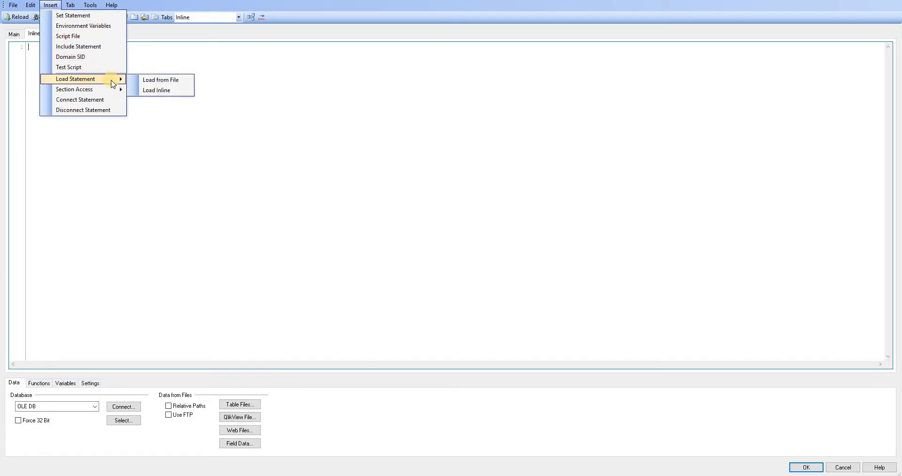
pyautogui.click(164, 91)
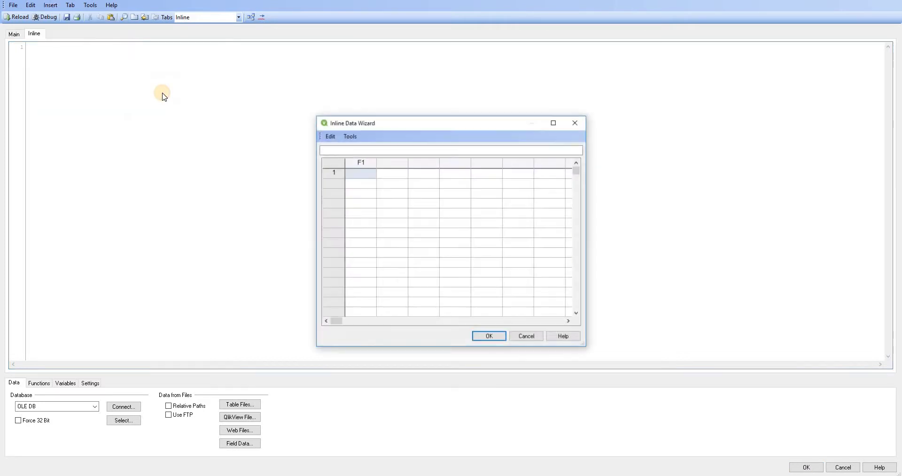
# Rename the wizard's column headers F1 to Month and F2 to Target.
pyautogui.doubleClick(363, 163)
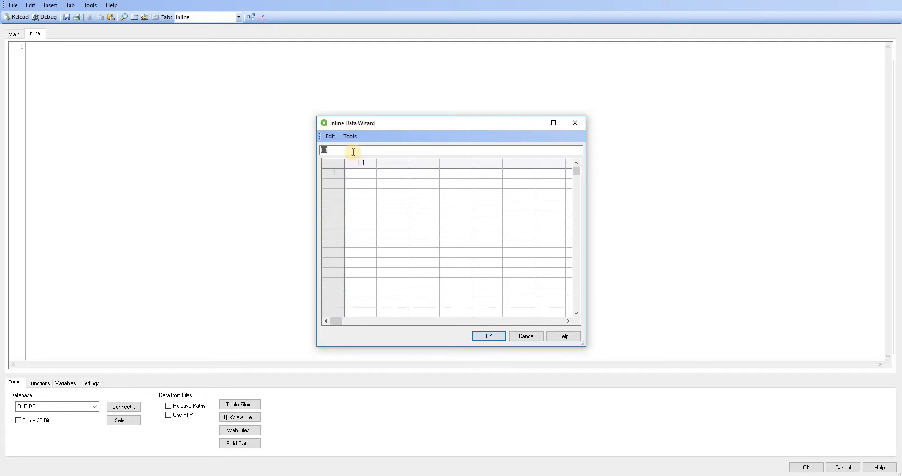
pyautogui.write('Month')
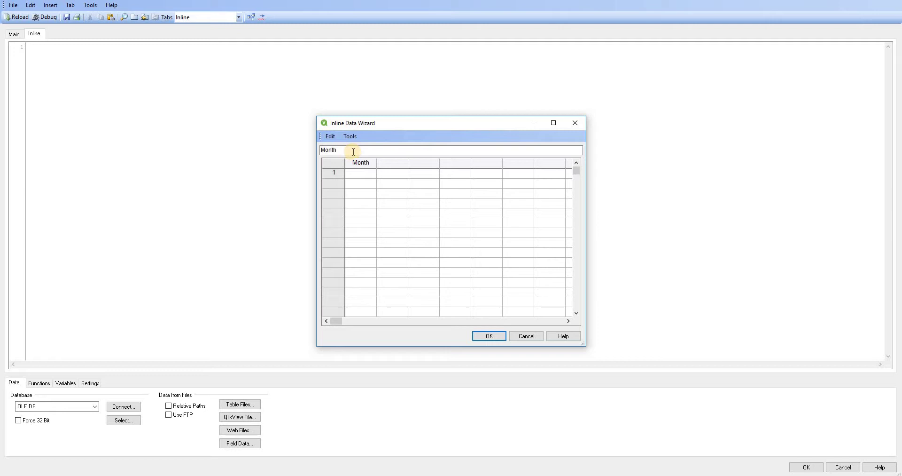
pyautogui.click(394, 163)
pyautogui.doubleClick(394, 163)
pyautogui.write('Target')
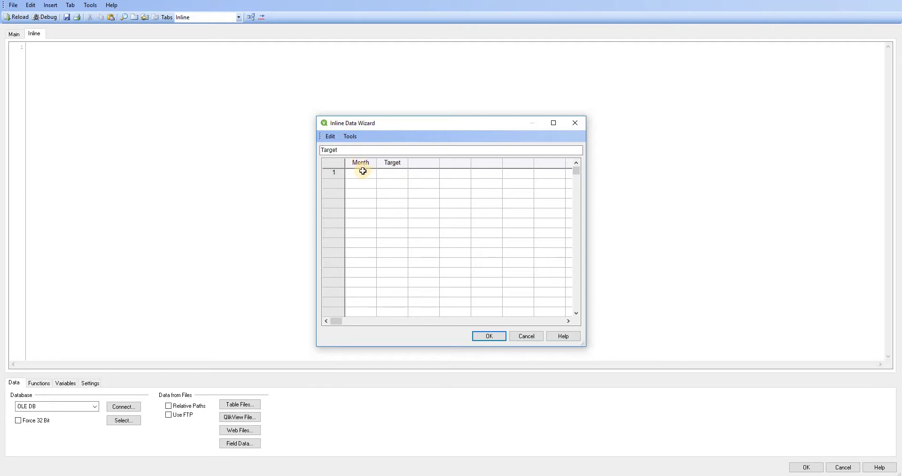
# Enter January, February and March in the Month column.
pyautogui.click(358, 173)
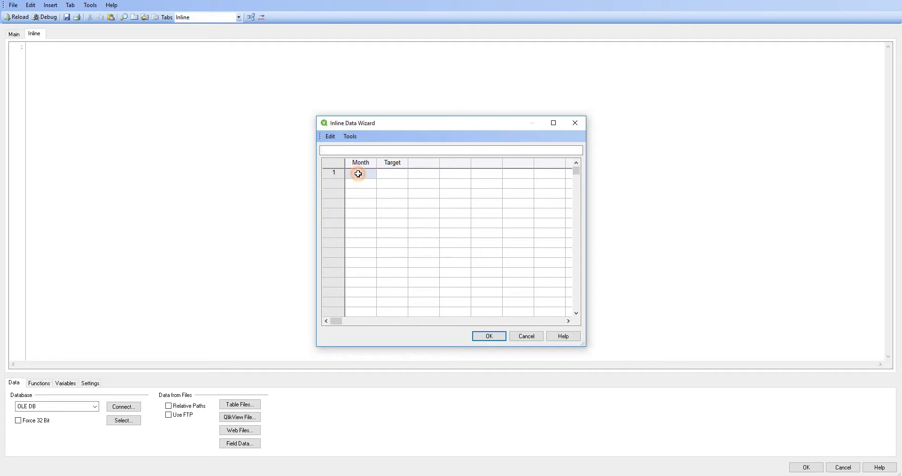
pyautogui.click(349, 152)
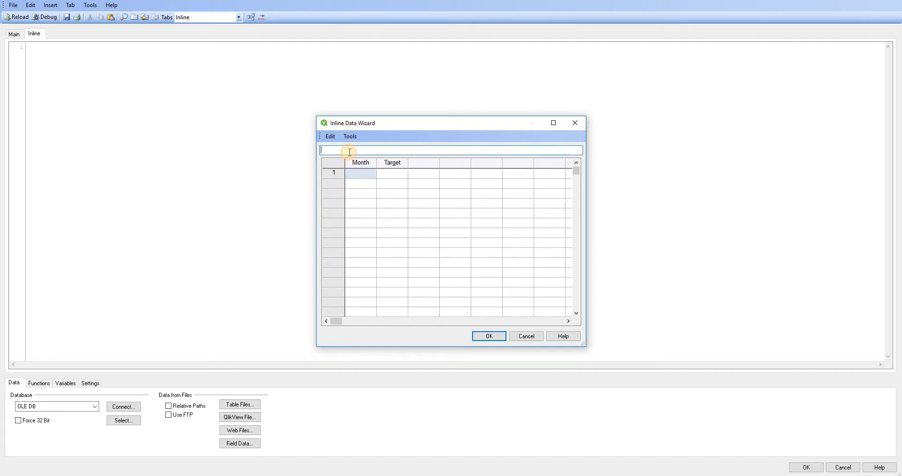
pyautogui.write('January')
pyautogui.click(354, 184)
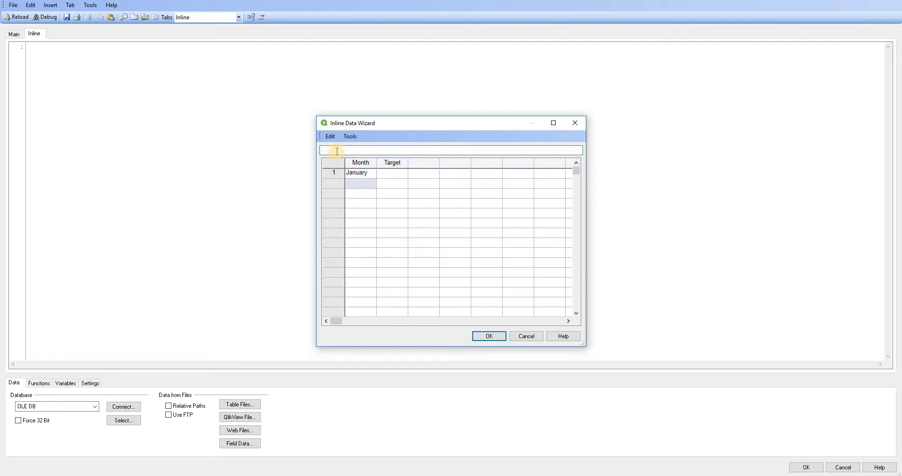
pyautogui.click(337, 151)
pyautogui.write('February')
pyautogui.click(354, 193)
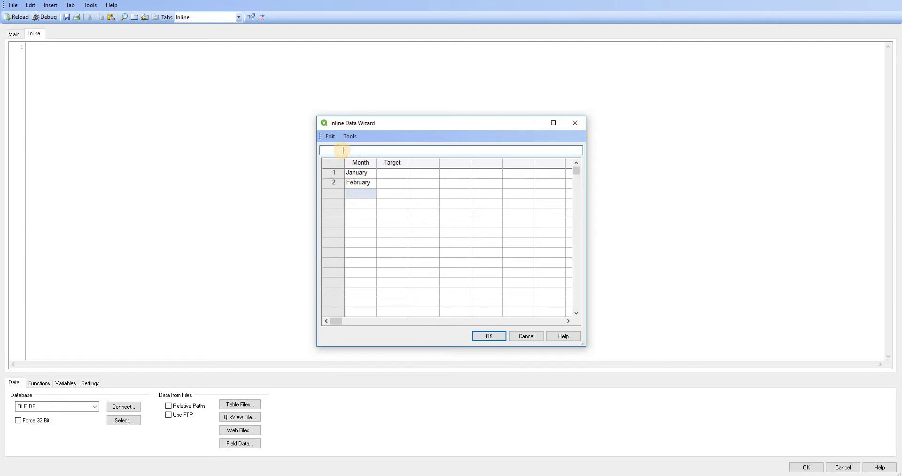
pyautogui.write('March')
# Set the Target value to 1000 for each of the three months.
pyautogui.click(380, 173)
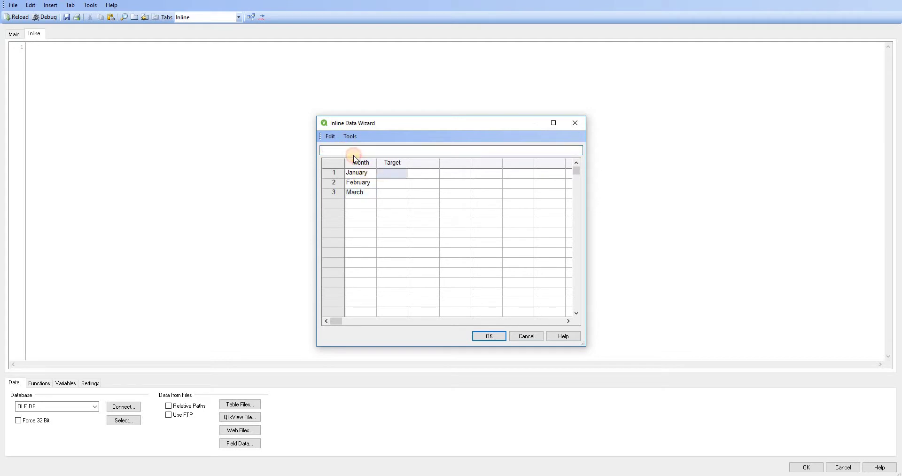
pyautogui.write('1000')
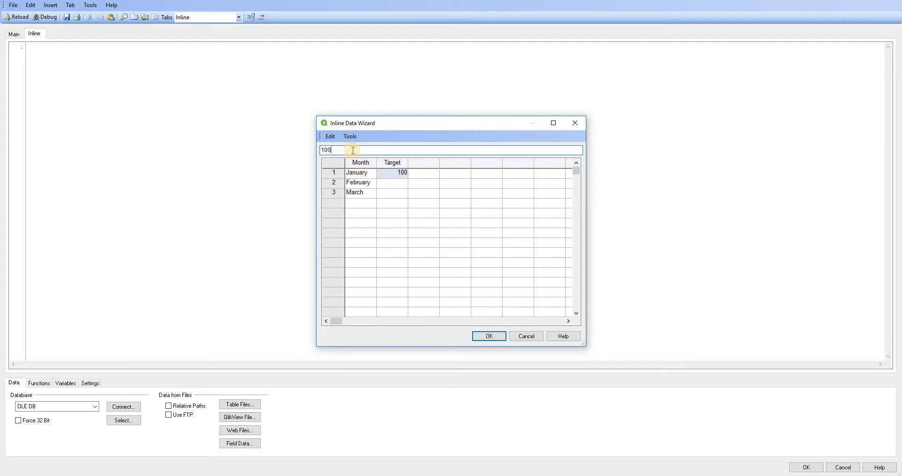
pyautogui.click(404, 182)
pyautogui.click(333, 149)
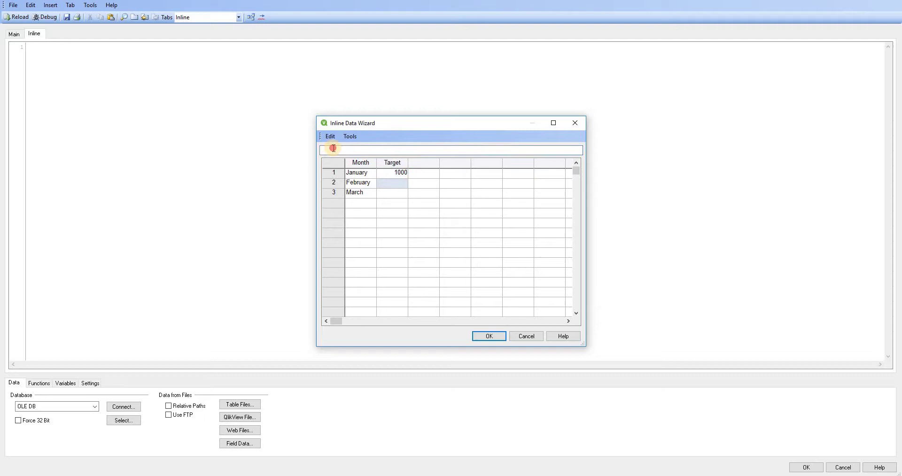
pyautogui.write('2000')
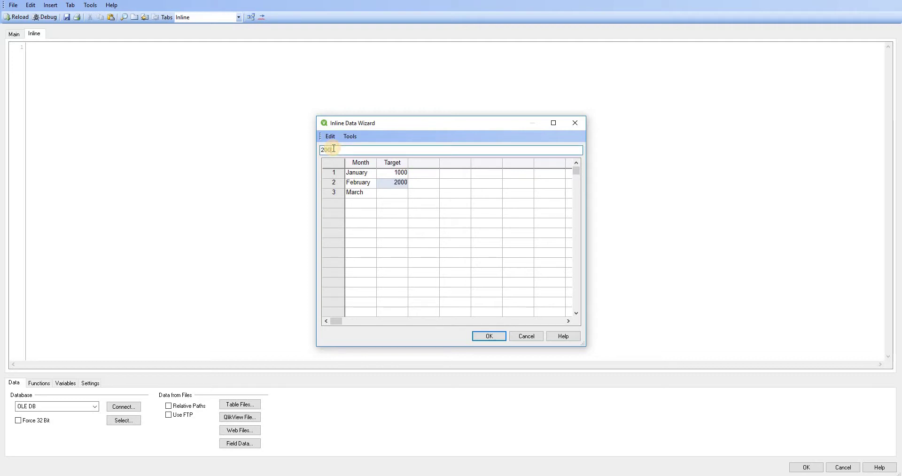
pyautogui.press('BackSpace')
pyautogui.press('BackSpace')
pyautogui.press('BackSpace')
pyautogui.press('BackSpace')
pyautogui.write('1000')
pyautogui.click(391, 191)
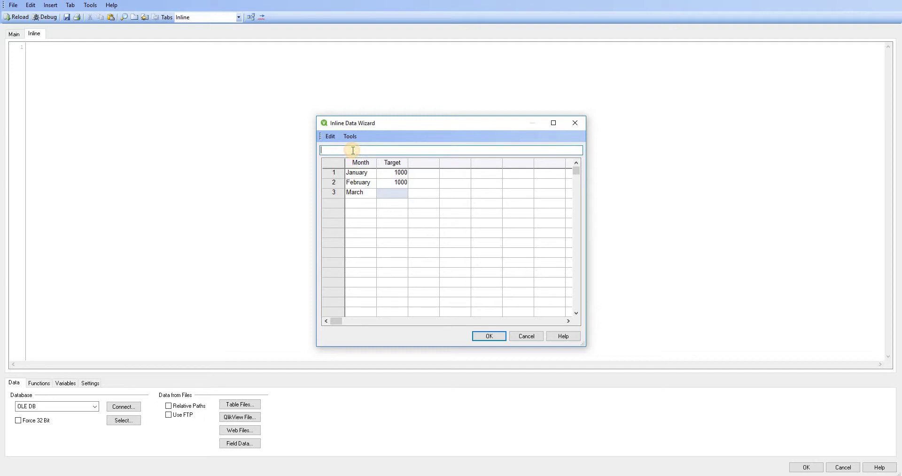
pyautogui.write('1000')
# Insert the inline load into the script and label it Targets: on a line above LOAD.
pyautogui.click(478, 335)
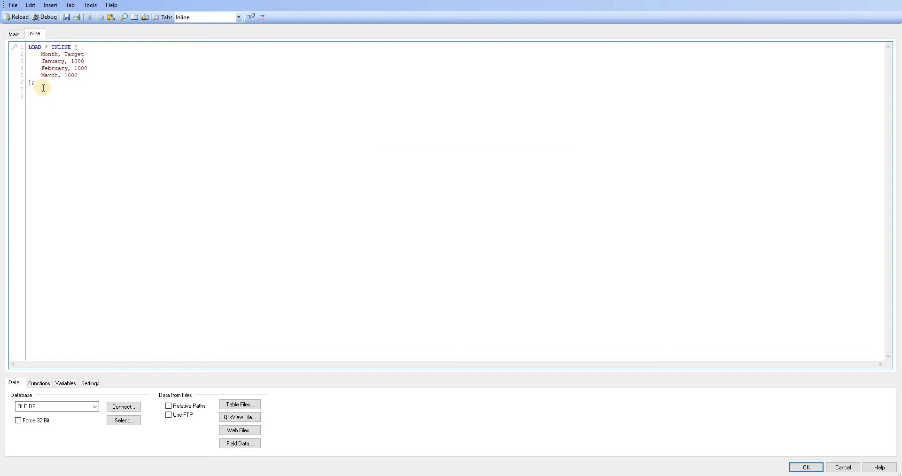
pyautogui.click(26, 47)
pyautogui.press('Return')
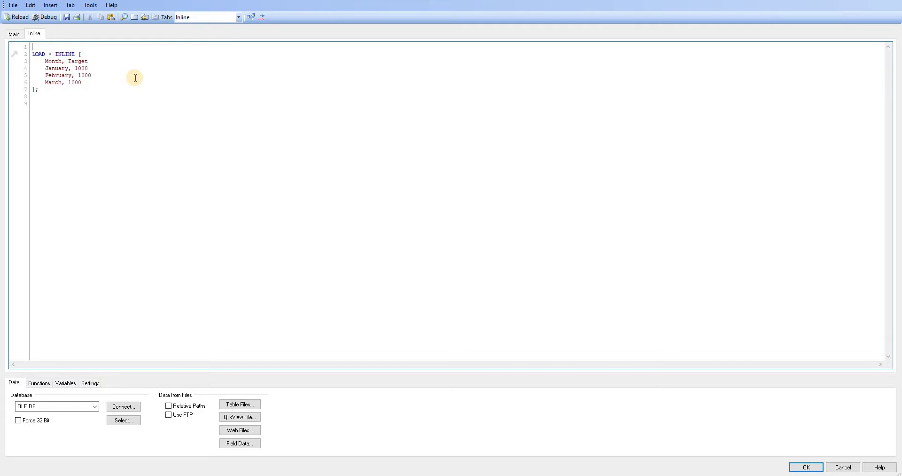
pyautogui.write('Tr')
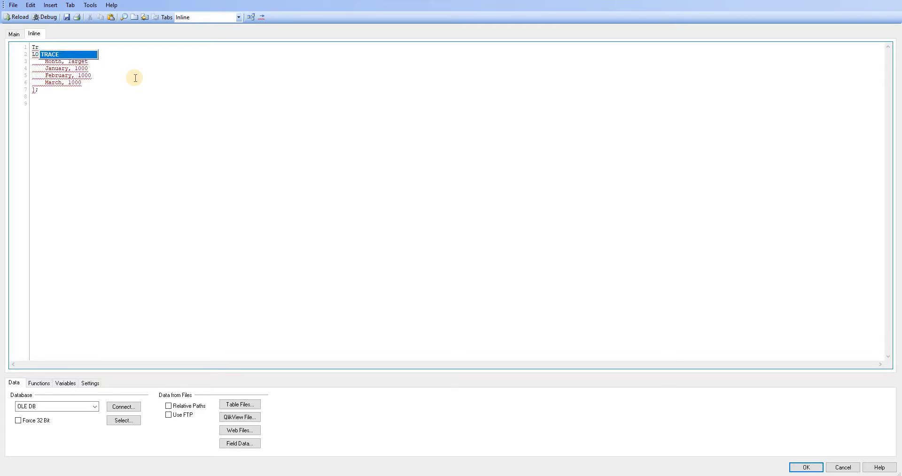
pyautogui.write('rgets:')
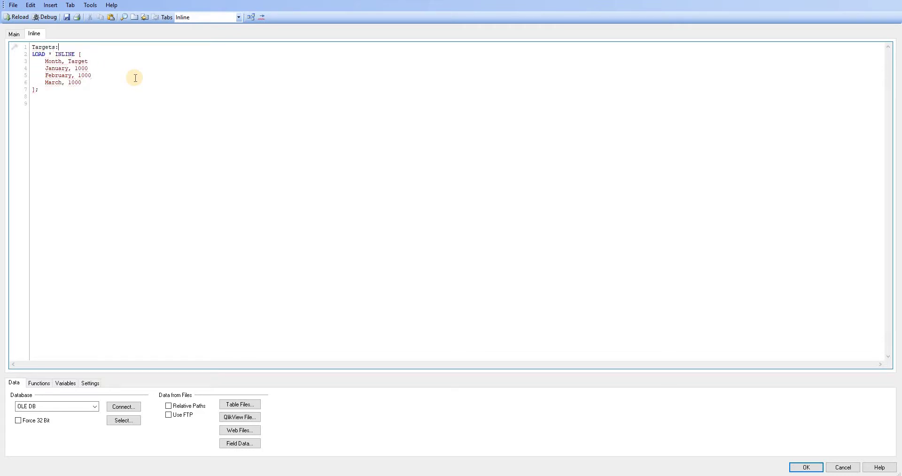
pyautogui.click(64, 95)
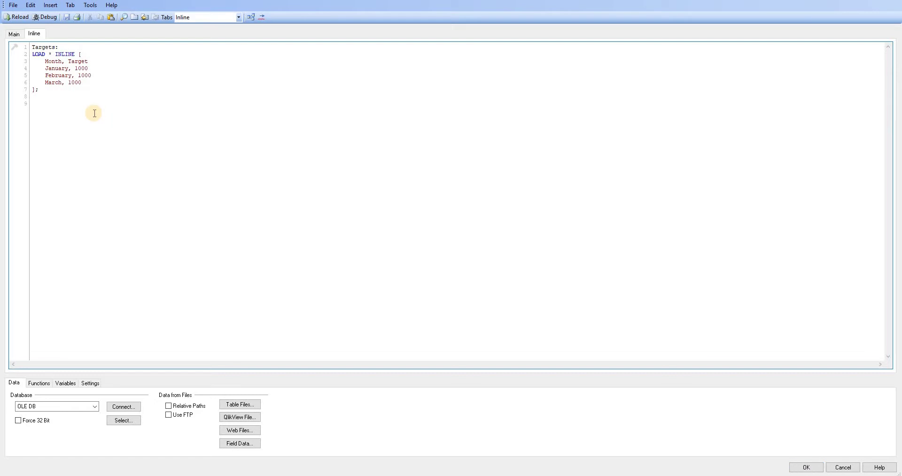
# Type an Employees inline load with Name, Position, StartDate and two rows, then save and reload.
pyautogui.press('Return')
pyautogui.write('Employees:')
pyautogui.write('L')
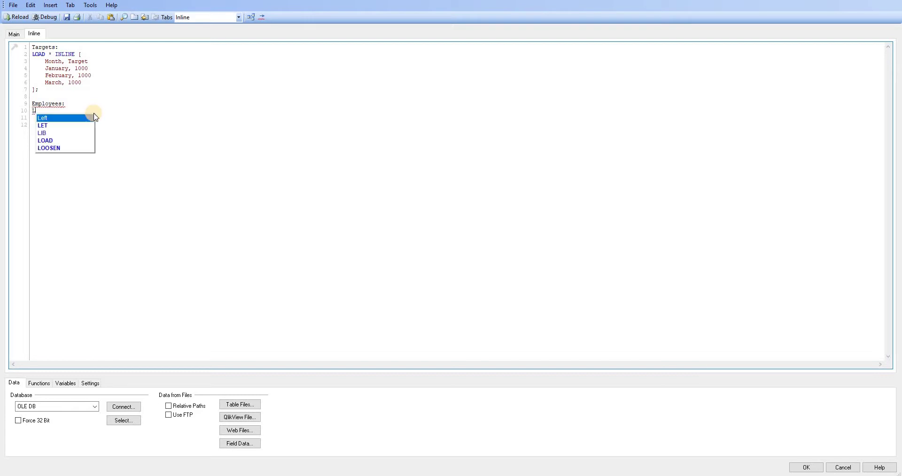
pyautogui.write('OAD * INLINE ')
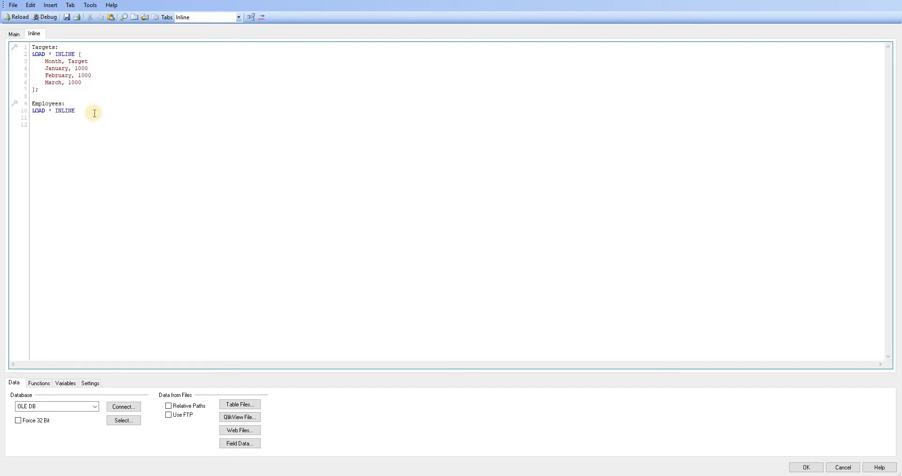
pyautogui.write('[     N')
pyautogui.write('ame')
pyautogui.write(', Postio')
pyautogui.press('BackSpace')
pyautogui.write('iti')
pyautogui.write('on, Start')
pyautogui.write('Date')
pyautogui.write('Tony,')
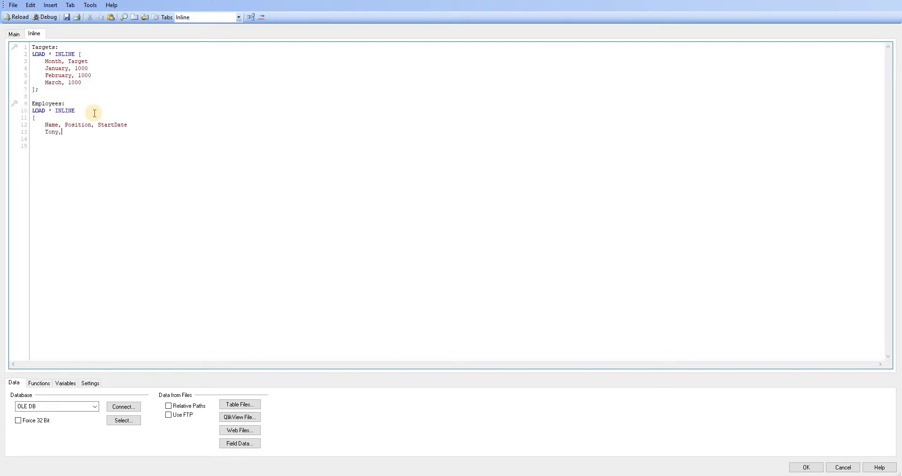
pyautogui.write(' Sales M')
pyautogui.write('anager')
pyautogui.write(', 01')
pyautogui.write('/01/2018     ')
pyautogui.write('Michell')
pyautogui.write(', ')
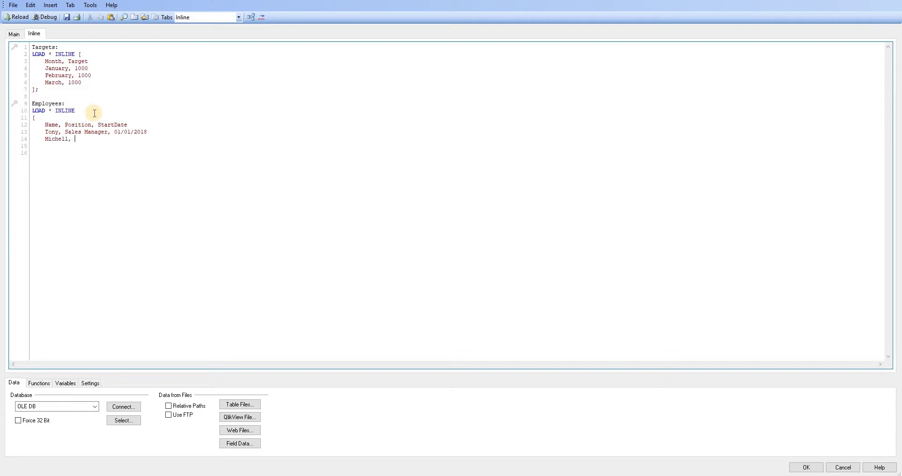
pyautogui.write('Sales Assistant, 01/03/2018')
pyautogui.click(67, 16)
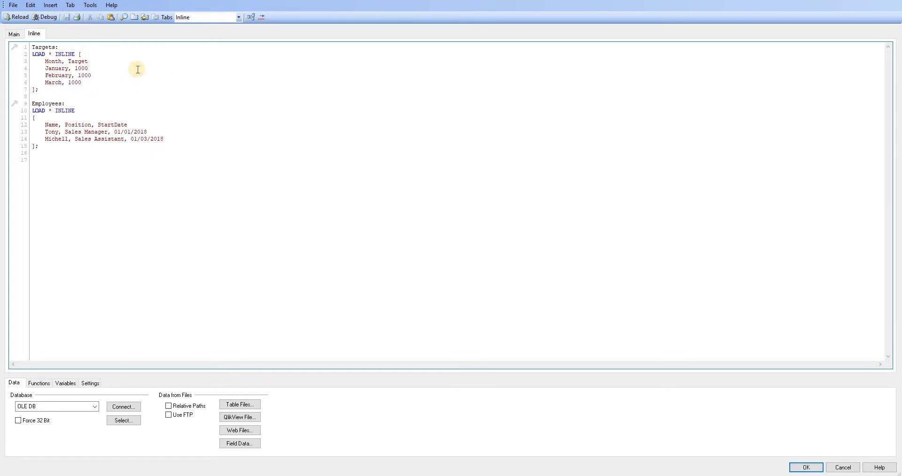
pyautogui.click(19, 17)
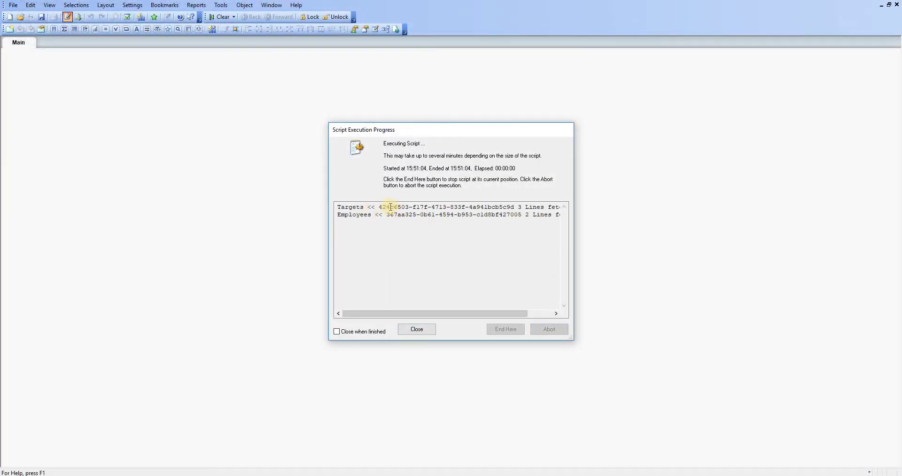
# Dismiss the reload report and preview the Employees and Targets tables in Table Viewer.
pyautogui.click(418, 329)
pyautogui.click(462, 346)
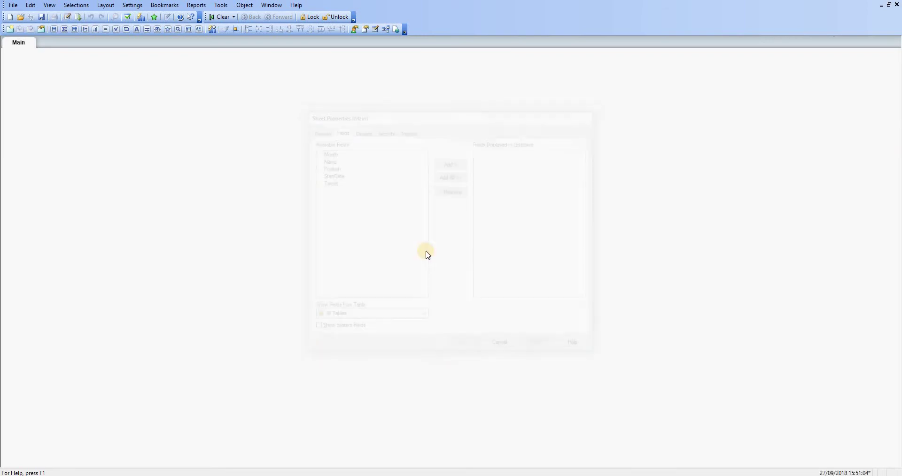
pyautogui.click(385, 29)
pyautogui.click(364, 224)
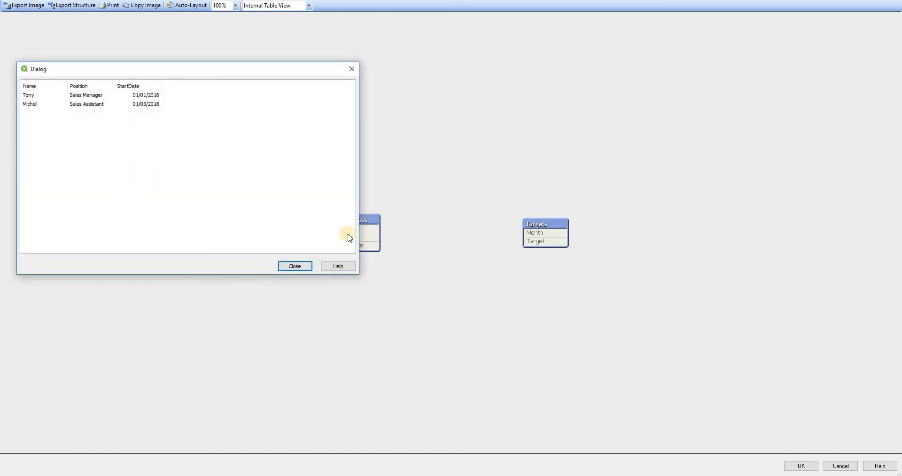
pyautogui.click(301, 263)
pyautogui.click(533, 228)
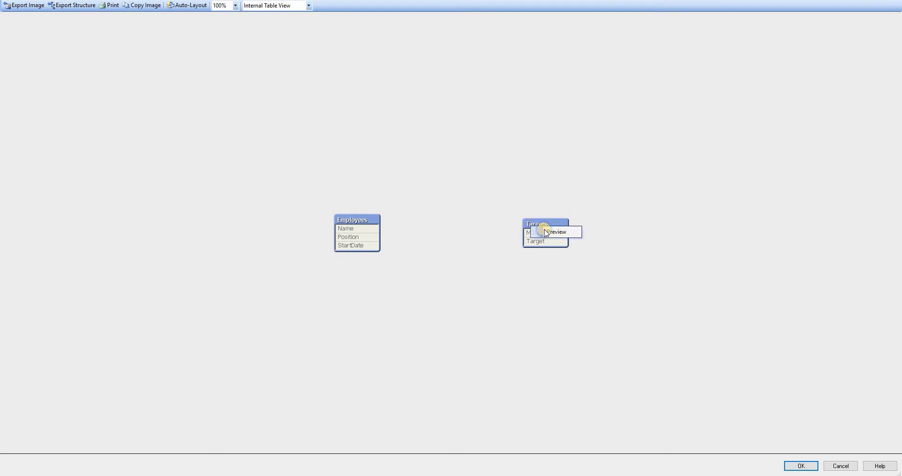
pyautogui.click(538, 232)
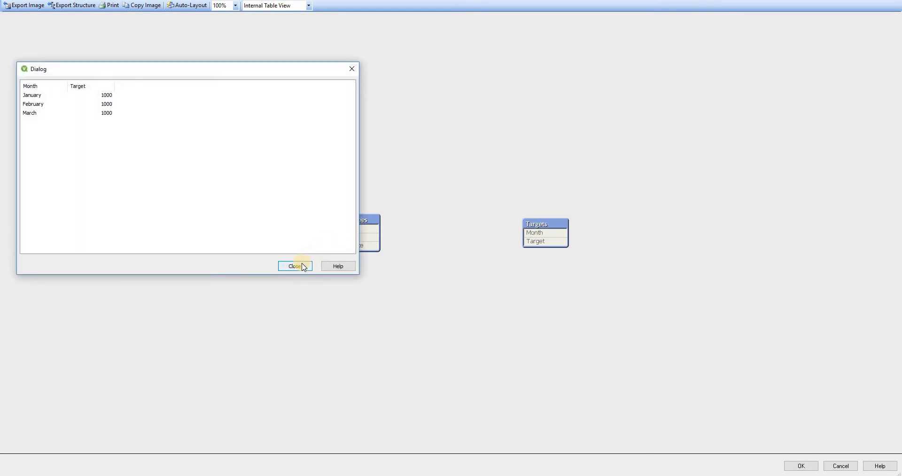
pyautogui.click(304, 266)
# Close Table Viewer to get back to the Inline tab script.
pyautogui.click(800, 465)
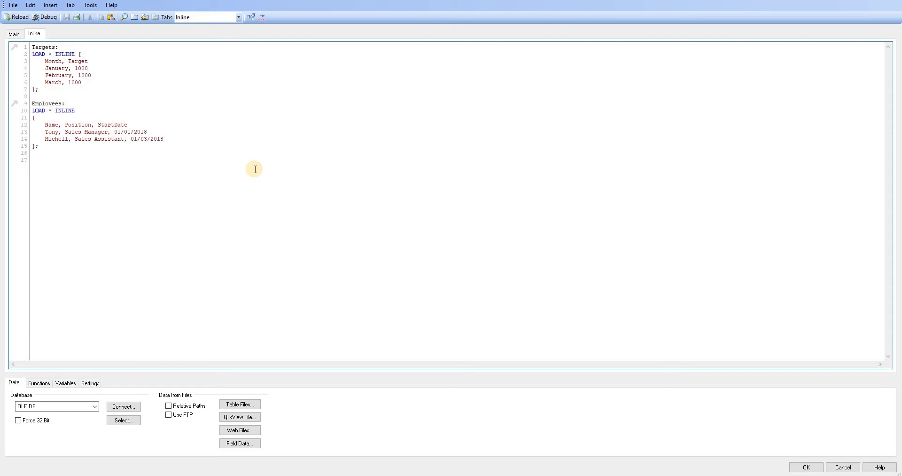
# Replace the * in the Employees load with the field list Name, Position.
pyautogui.press('BackSpace')
pyautogui.write('Name, Po')
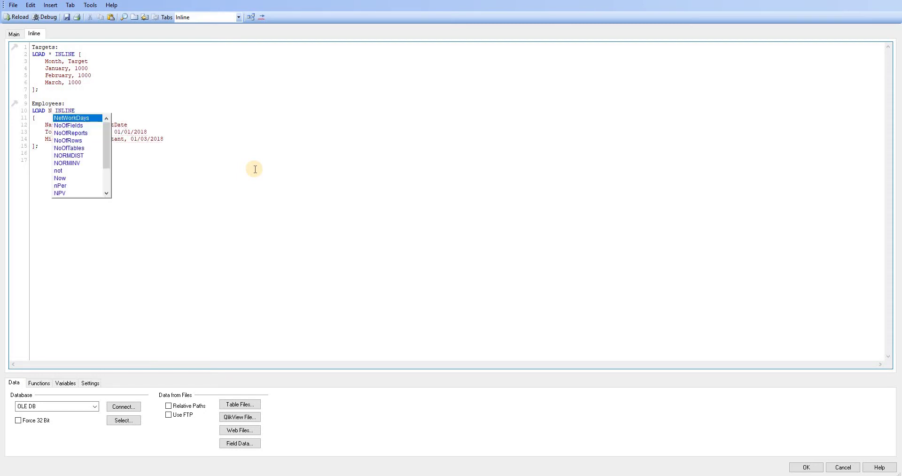
pyautogui.write('stio')
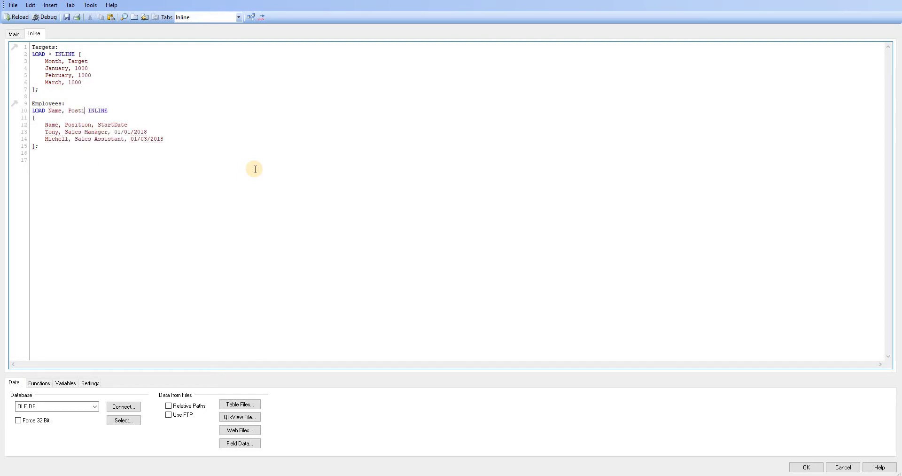
pyautogui.press('BackSpace')
pyautogui.press('BackSpace')
pyautogui.press('BackSpace')
pyautogui.write('ition')
# Highlight the Name, Position field list and the StartDate header field for comparison.
pyautogui.keyDown('shift'); pyautogui.click(126, 125); pyautogui.keyUp('shift')
pyautogui.click(128, 125)
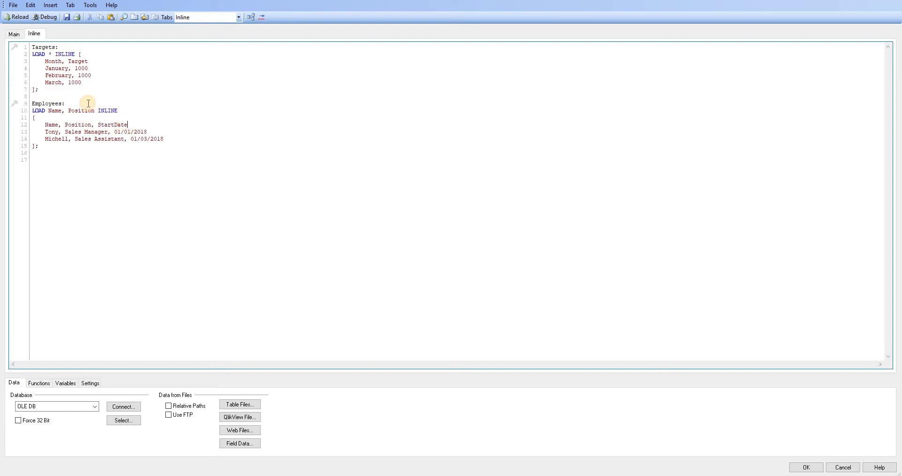
pyautogui.moveTo(95, 110); pyautogui.dragTo(50, 110)
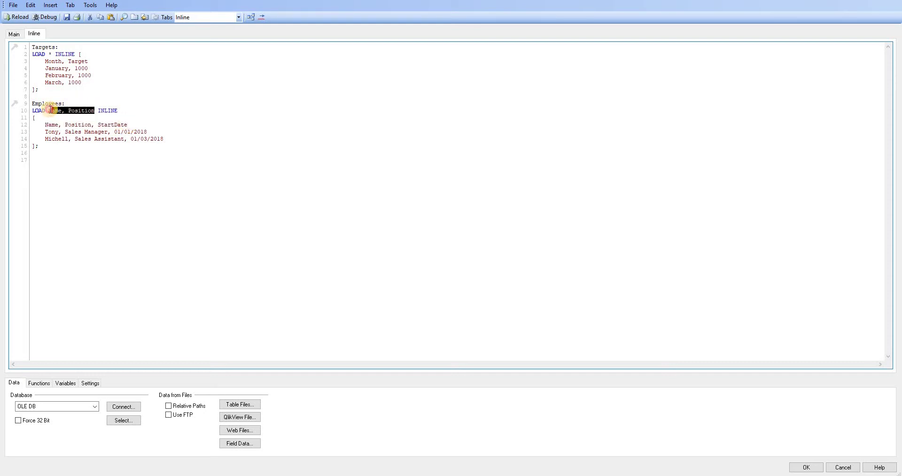
pyautogui.click(49, 111)
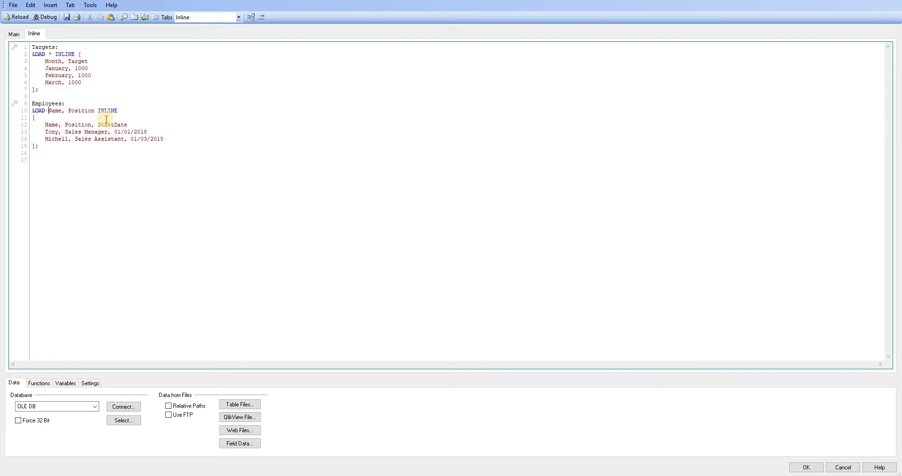
pyautogui.moveTo(98, 125); pyautogui.dragTo(129, 123)
pyautogui.click(133, 125)
# Reload and preview the Employees table, confirming it now holds only Name and Position.
pyautogui.click(13, 17)
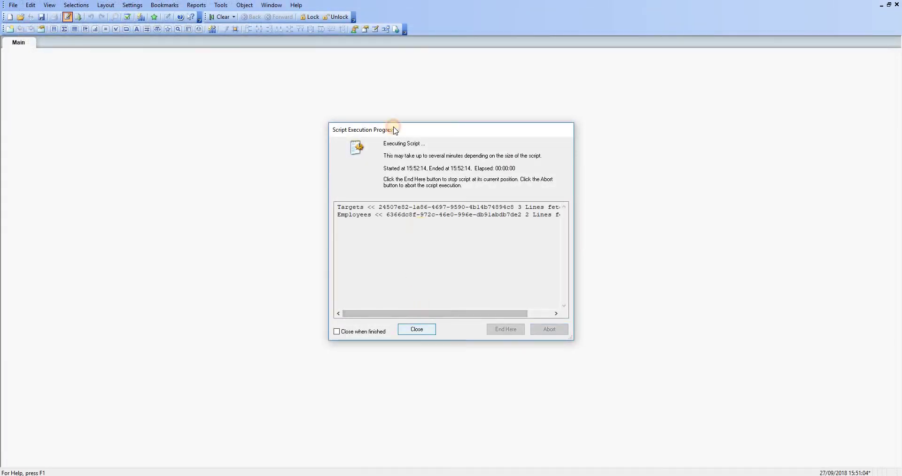
pyautogui.click(416, 328)
pyautogui.click(462, 346)
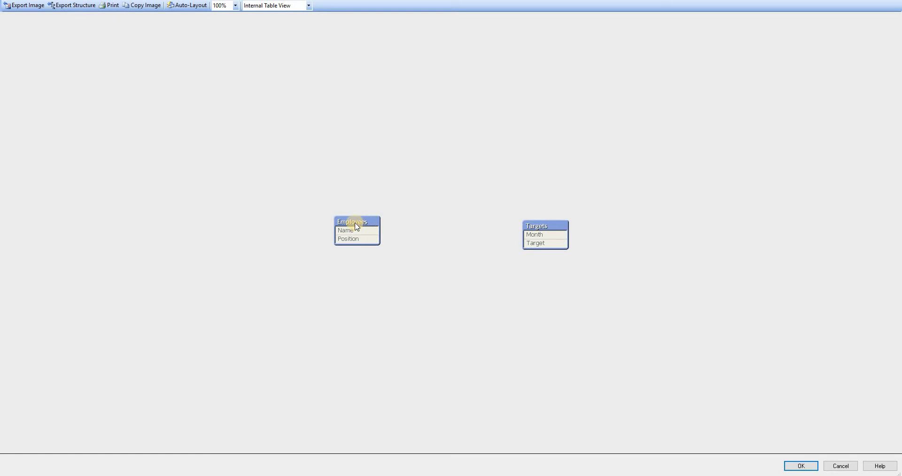
pyautogui.rightClick(353, 221)
pyautogui.click(369, 222)
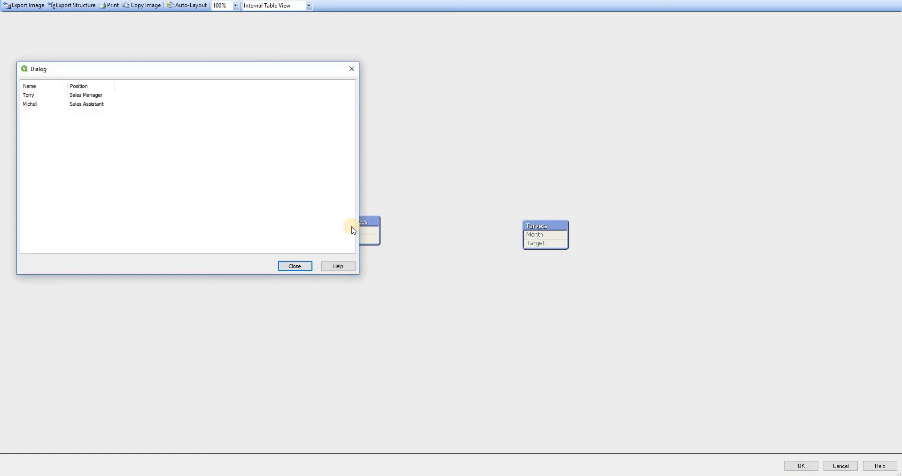
pyautogui.click(297, 265)
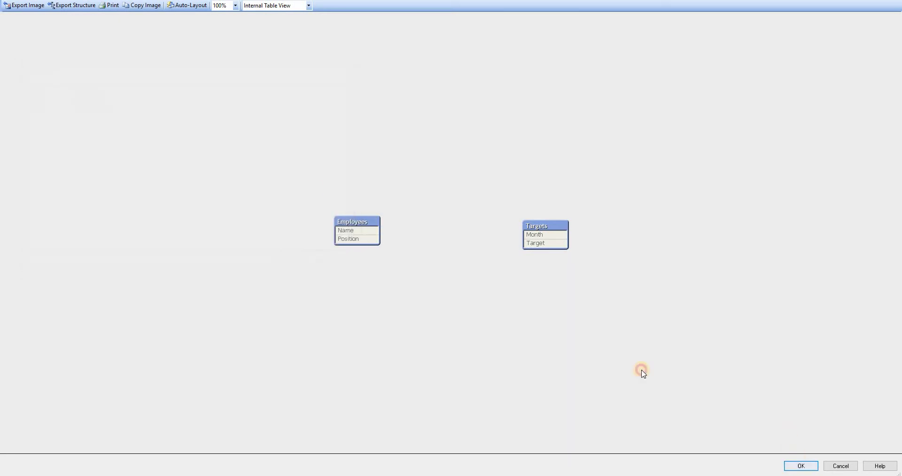
pyautogui.press('Escape')
# Restore LOAD * in place of the Name, Position field list.
pyautogui.click(68, 17)
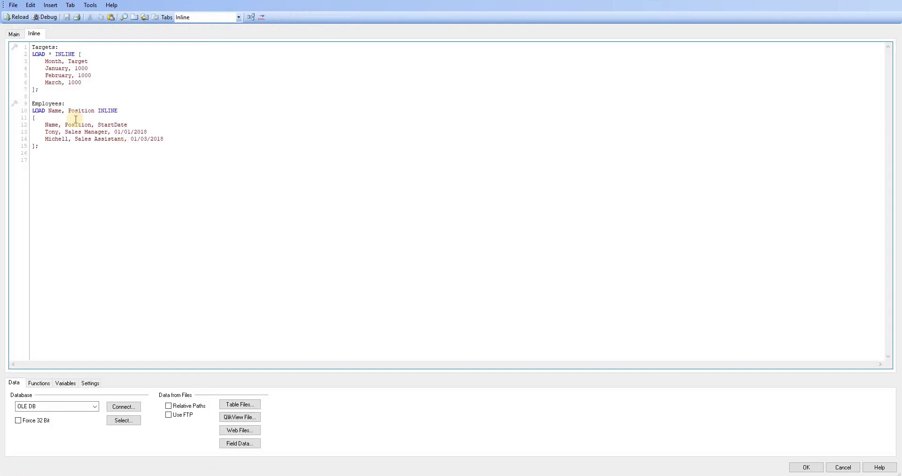
pyautogui.click(95, 111)
pyautogui.press('BackSpace')
pyautogui.press('BackSpace')
pyautogui.press('BackSpace')
pyautogui.press('BackSpace')
pyautogui.press('BackSpace')
pyautogui.press('BackSpace')
pyautogui.press('BackSpace')
pyautogui.press('BackSpace')
pyautogui.press('BackSpace')
pyautogui.press('BackSpace')
pyautogui.press('BackSpace')
pyautogui.press('BackSpace')
pyautogui.press('BackSpace')
pyautogui.press('BackSpace')
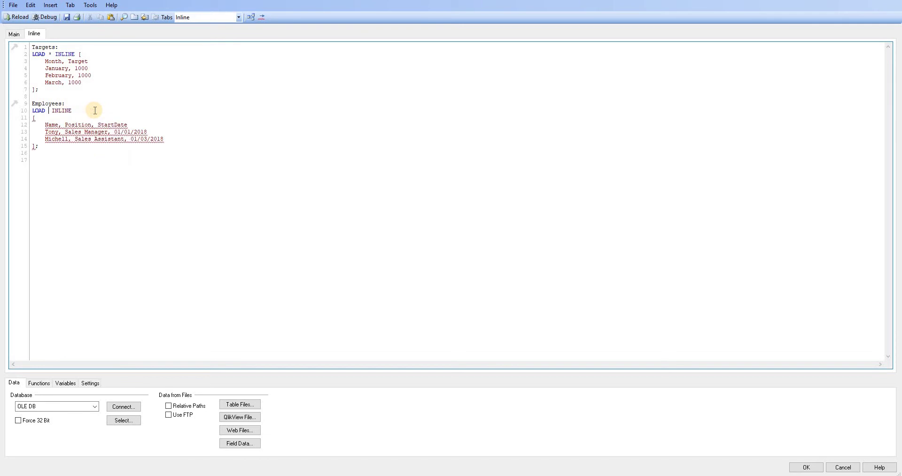
pyautogui.write('*')
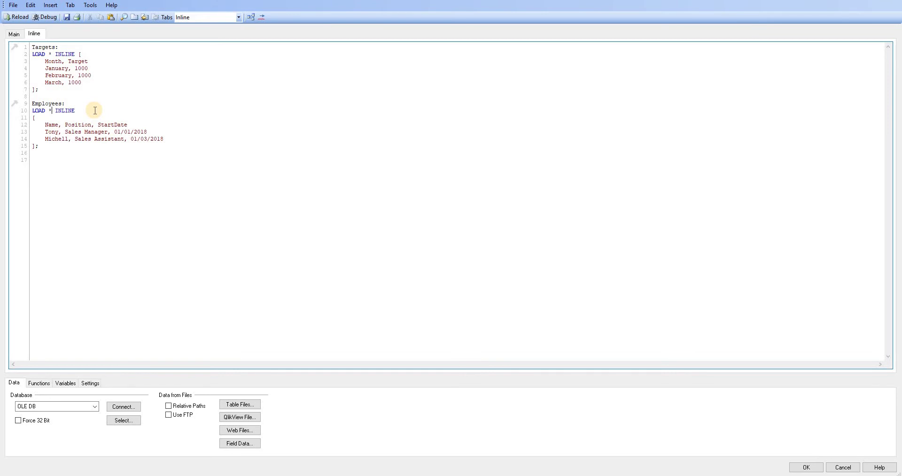
# Append (delimiter is '|') after the Employees load's closing bracket.
pyautogui.click(39, 148)
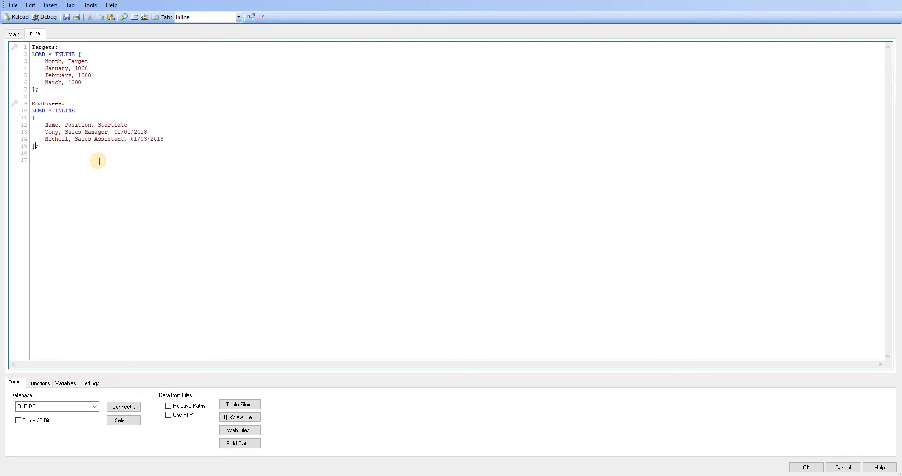
pyautogui.write('(dele')
pyautogui.write('im')
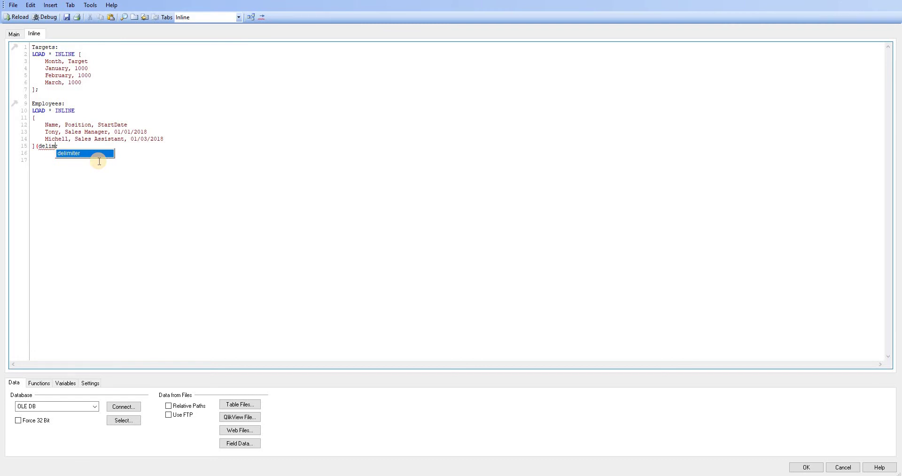
pyautogui.press('Return')
pyautogui.write('is ')
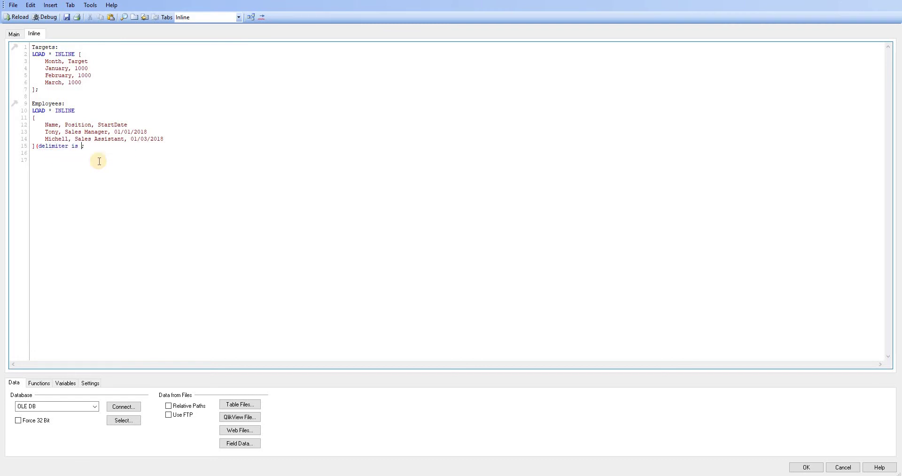
pyautogui.write("'|')")
# Replace every comma in the Employees header and rows with a | separator.
pyautogui.press('BackSpace')
pyautogui.write('|')
pyautogui.press('Left')
pyautogui.press('Return')
pyautogui.press('BackSpace')
pyautogui.press('BackSpace')
pyautogui.write('|')
pyautogui.press('BackSpace')
pyautogui.write('|')
pyautogui.press('Left')
pyautogui.press('Left')
pyautogui.press('Left')
pyautogui.press('Left')
pyautogui.press('Left')
pyautogui.press('Left')
pyautogui.press('Left')
pyautogui.press('Left')
pyautogui.press('Left')
pyautogui.press('Left')
pyautogui.press('Left')
pyautogui.press('BackSpace')
pyautogui.write('|')
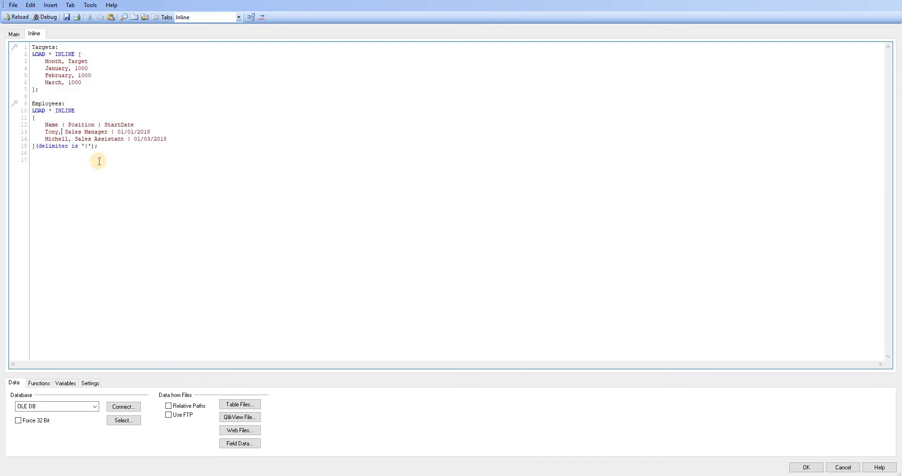
pyautogui.press('BackSpace')
pyautogui.write('|')
pyautogui.press('Delete')
pyautogui.write('|')
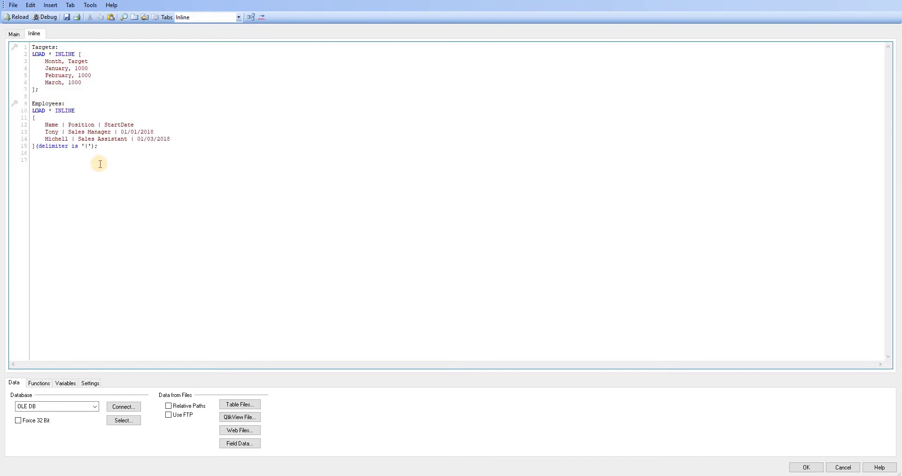
# Save the pipe-delimited script and reload the data.
pyautogui.click(65, 17)
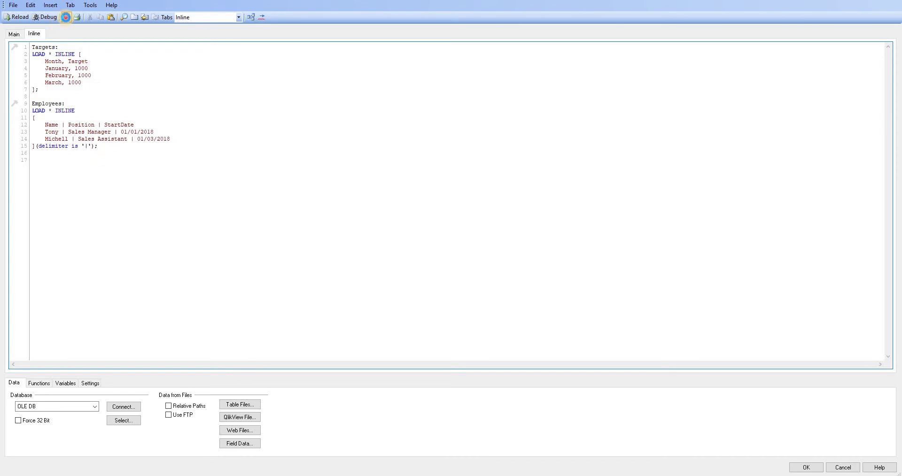
pyautogui.click(17, 17)
pyautogui.click(417, 329)
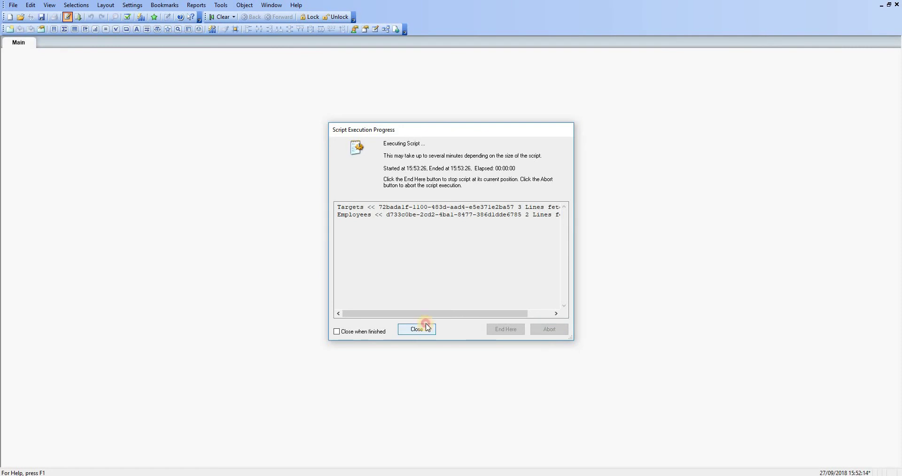
pyautogui.press('Escape')
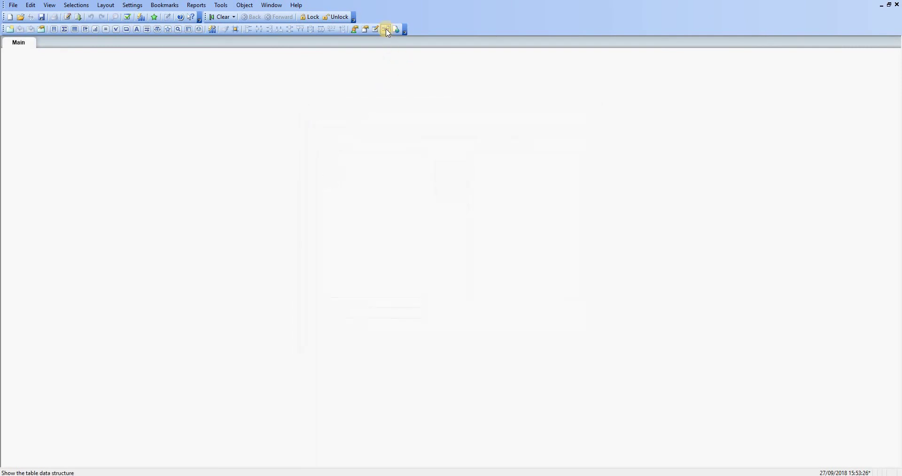
# Preview the Employees table in Table Viewer to confirm Name, Position and StartDate fields.
pyautogui.click(385, 29)
pyautogui.rightClick(359, 220)
pyautogui.click(384, 225)
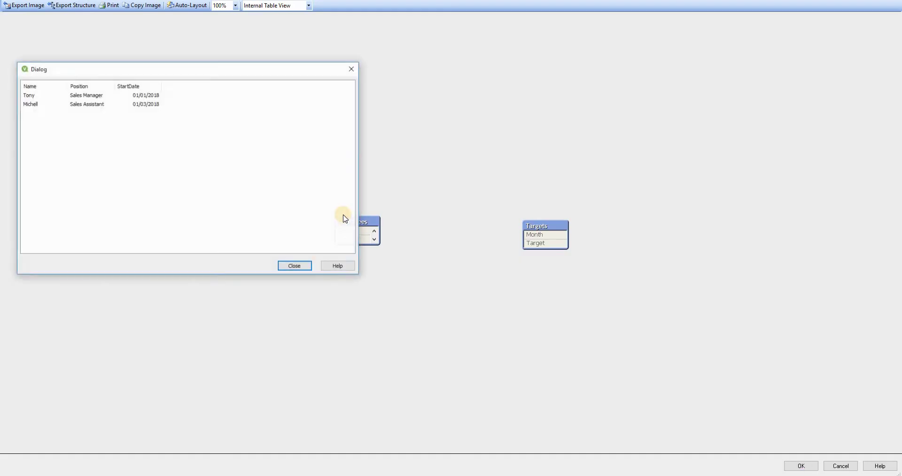
pyautogui.click(308, 266)
pyautogui.click(803, 466)
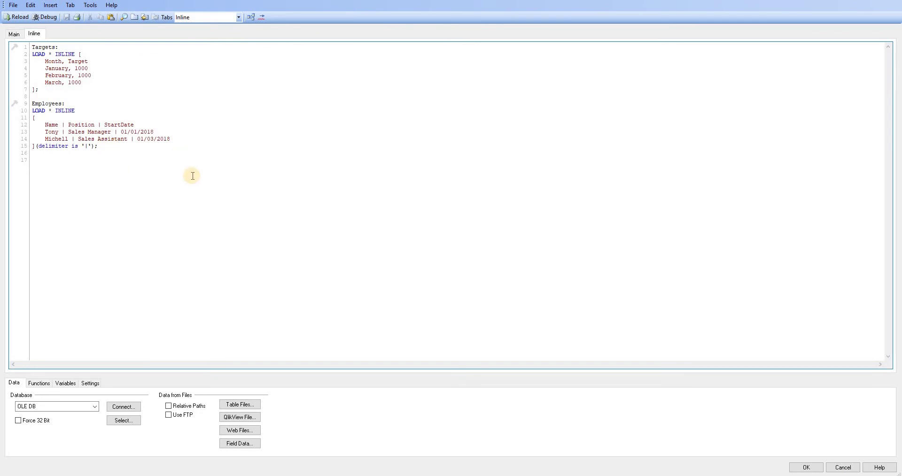
# Add a list box for the Month field and drag it to the Main sheet's top-left.
pyautogui.click(799, 466)
pyautogui.rightClick(247, 162)
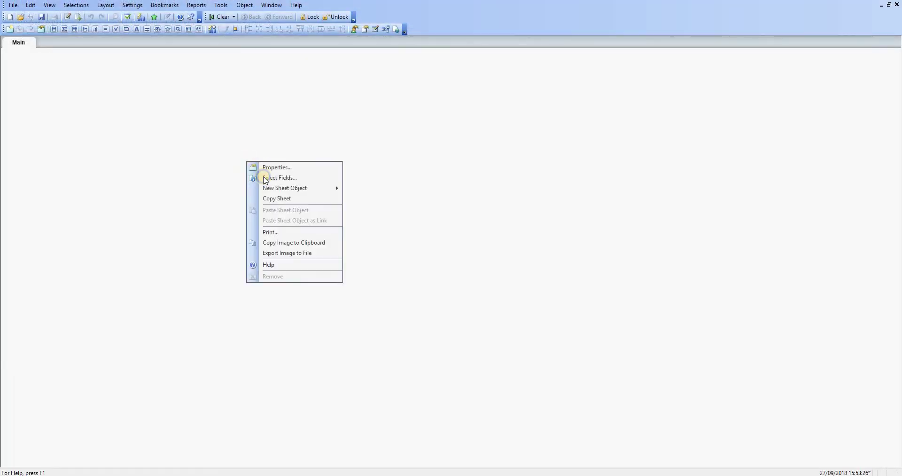
pyautogui.moveTo(325, 187)
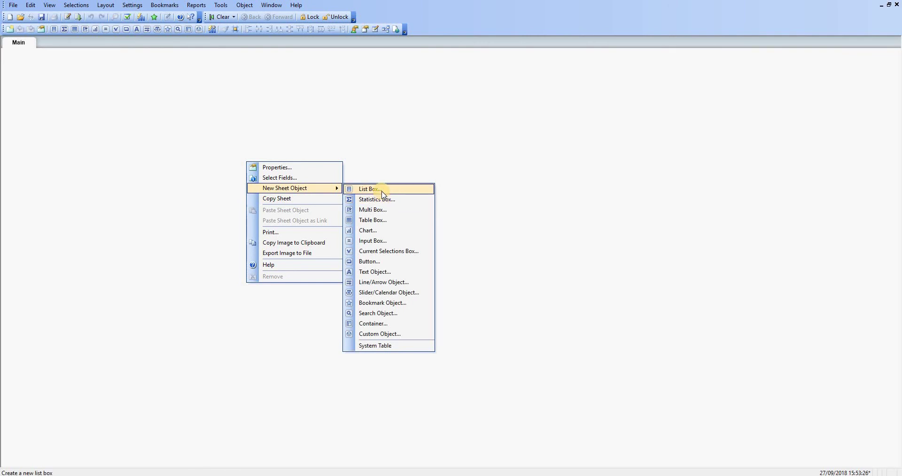
pyautogui.click(379, 188)
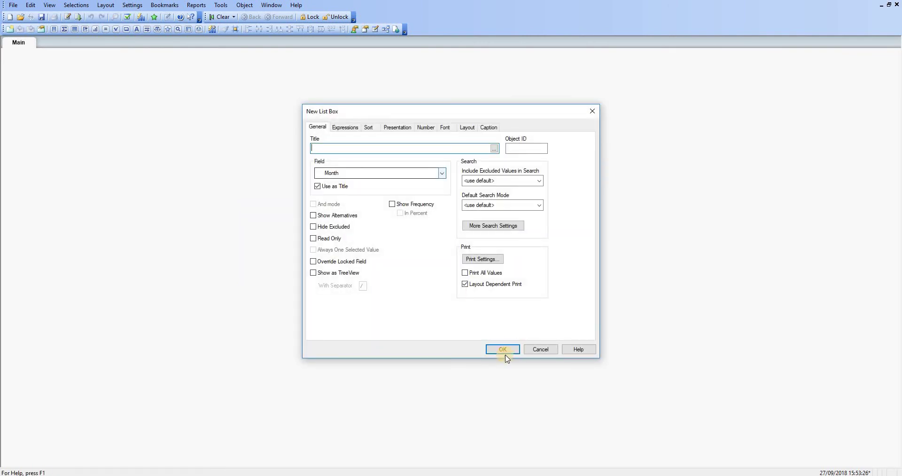
pyautogui.click(504, 350)
pyautogui.moveTo(264, 158); pyautogui.dragTo(72, 74)
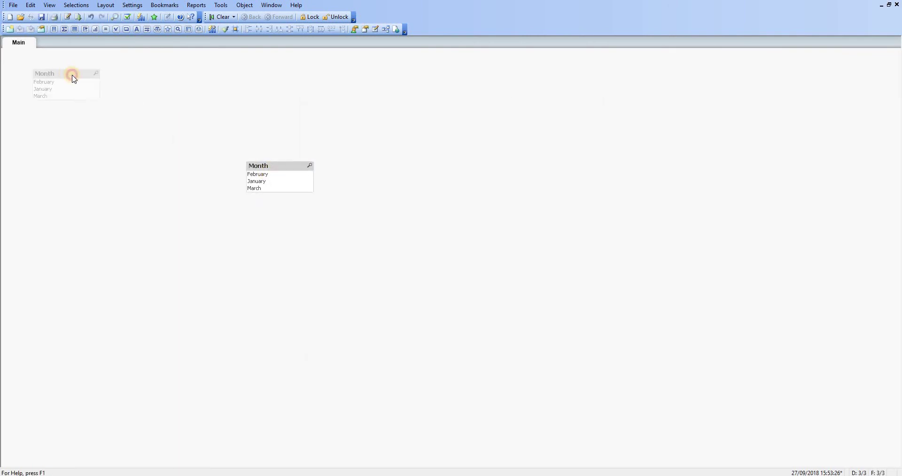
pyautogui.rightClick(217, 137)
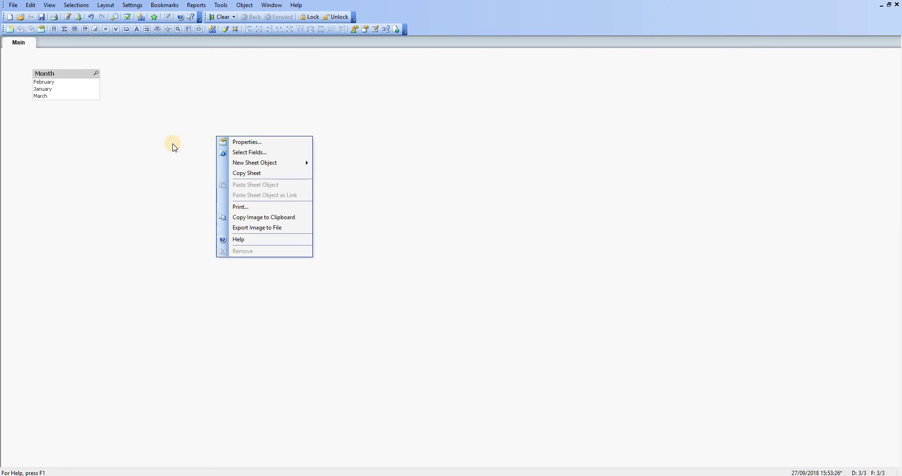